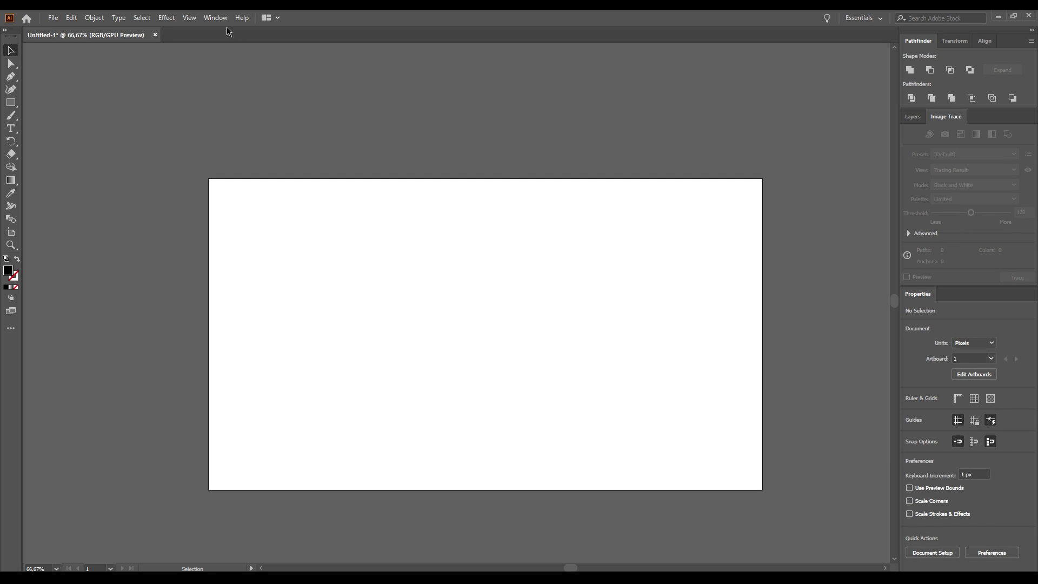
- Open the Window menu to browse the list of available panels
{"action": "left_click", "coordinate": [222, 20]}
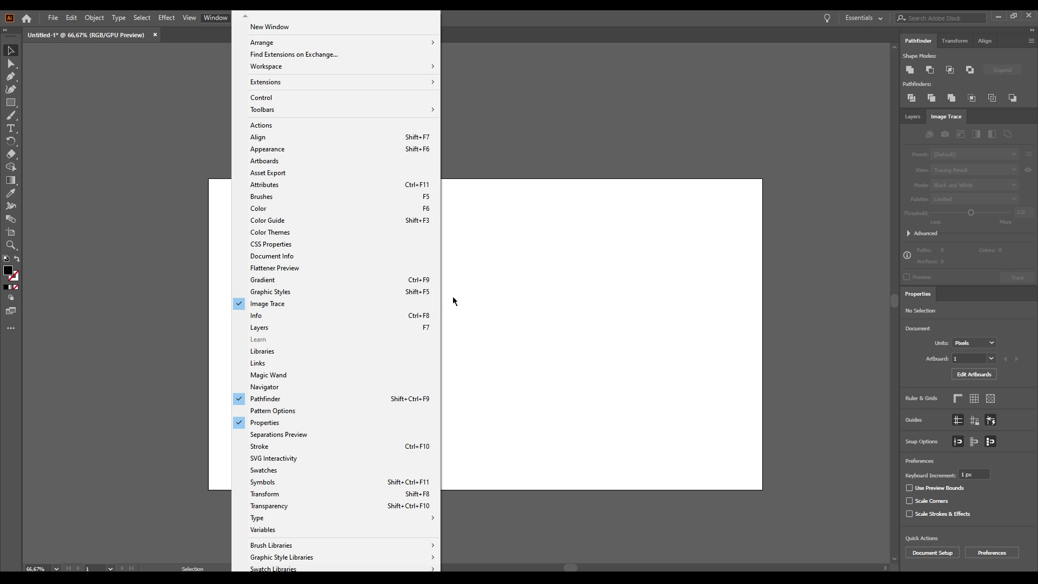
- Dismiss the Window panel list without choosing anything
{"action": "left_click", "coordinate": [818, 284]}
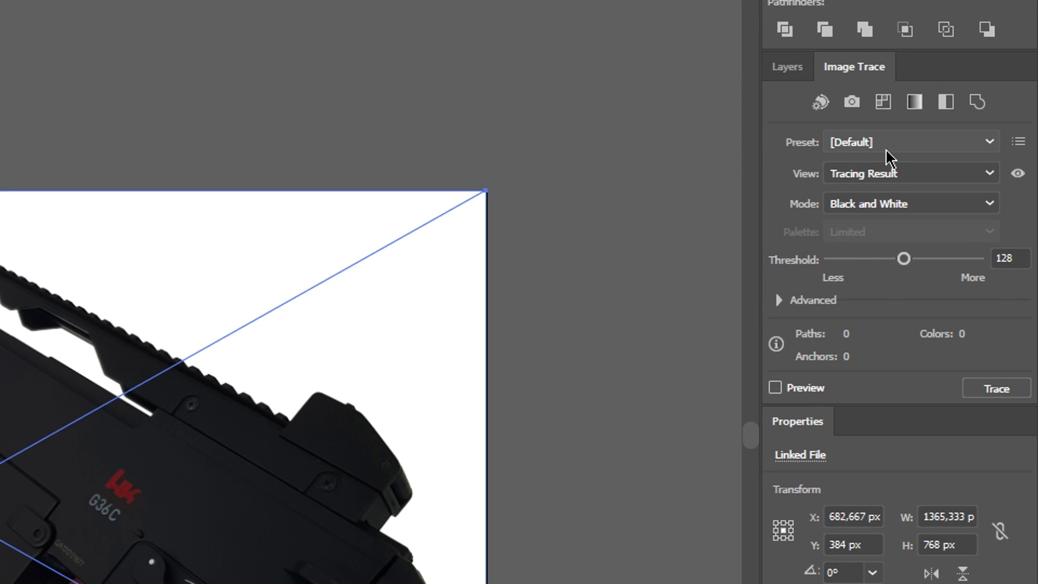
- Keep Image Trace at Default preset, Tracing Result view and Black and White mode, then enable Preview
{"action": "left_click", "coordinate": [887, 150]}
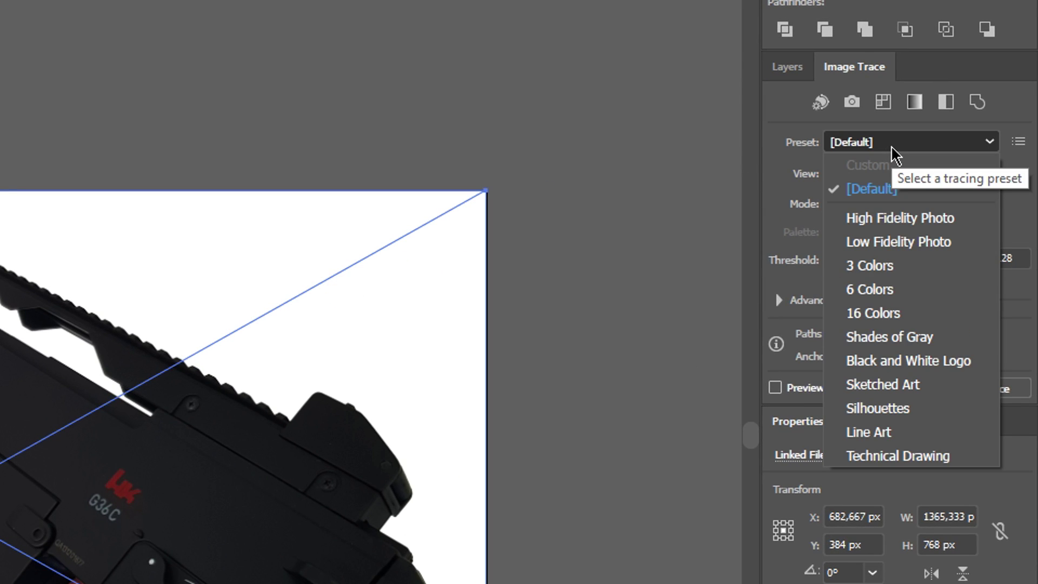
{"action": "left_click", "coordinate": [891, 148]}
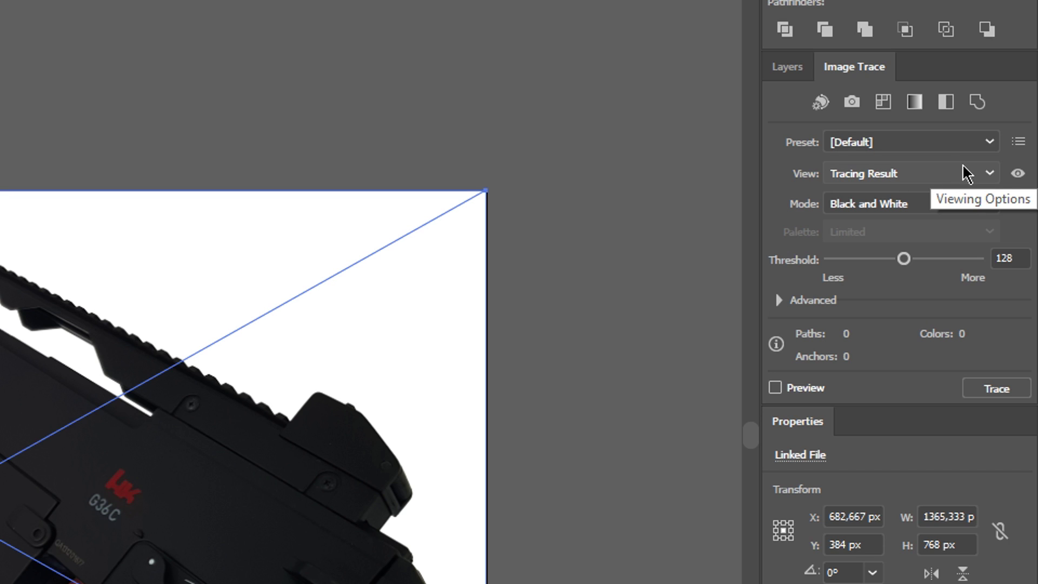
{"action": "left_click", "coordinate": [951, 184]}
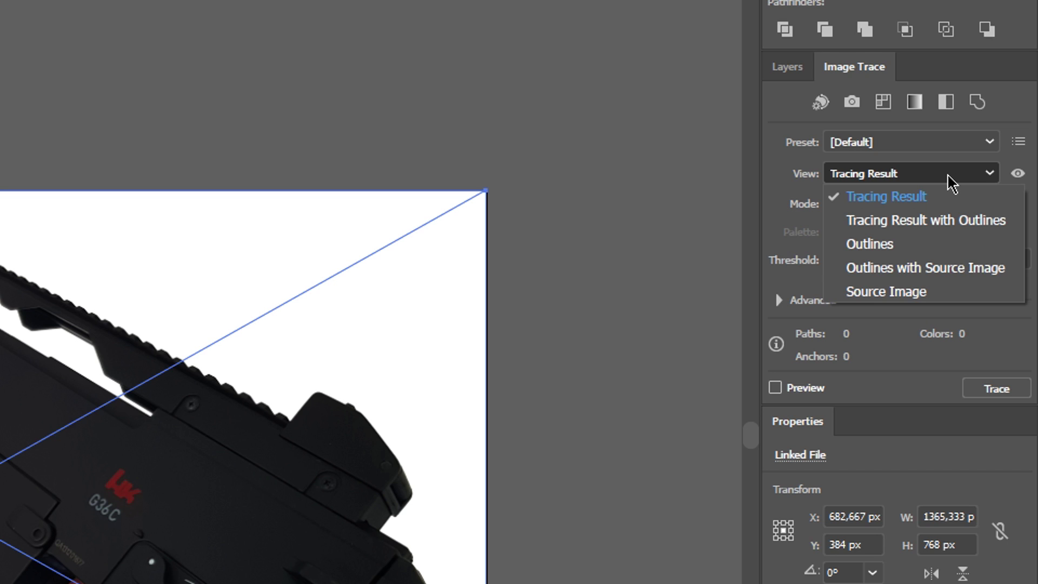
{"action": "left_click", "coordinate": [948, 176]}
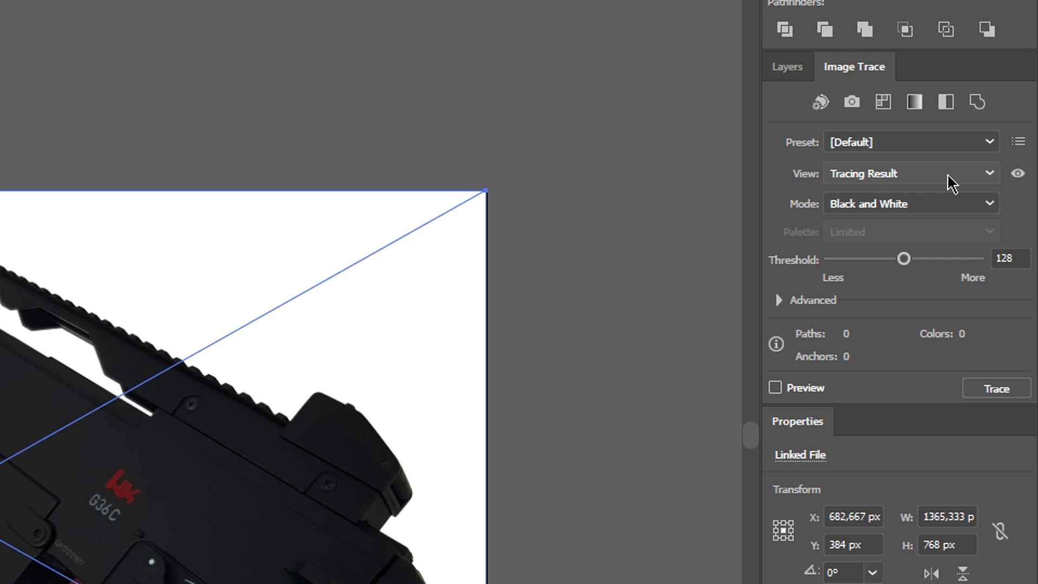
{"action": "left_click", "coordinate": [948, 206]}
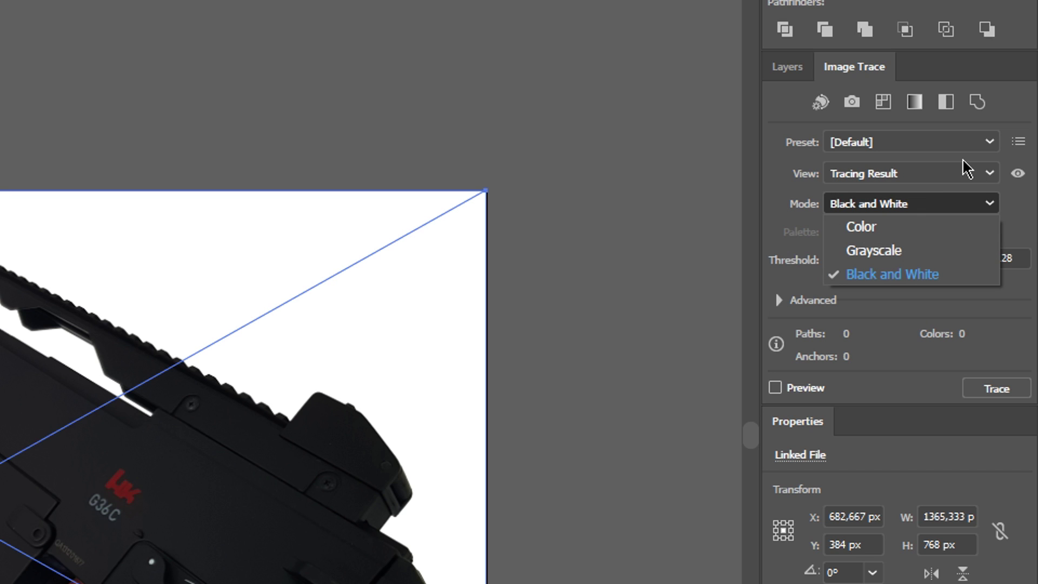
{"action": "left_click", "coordinate": [970, 205]}
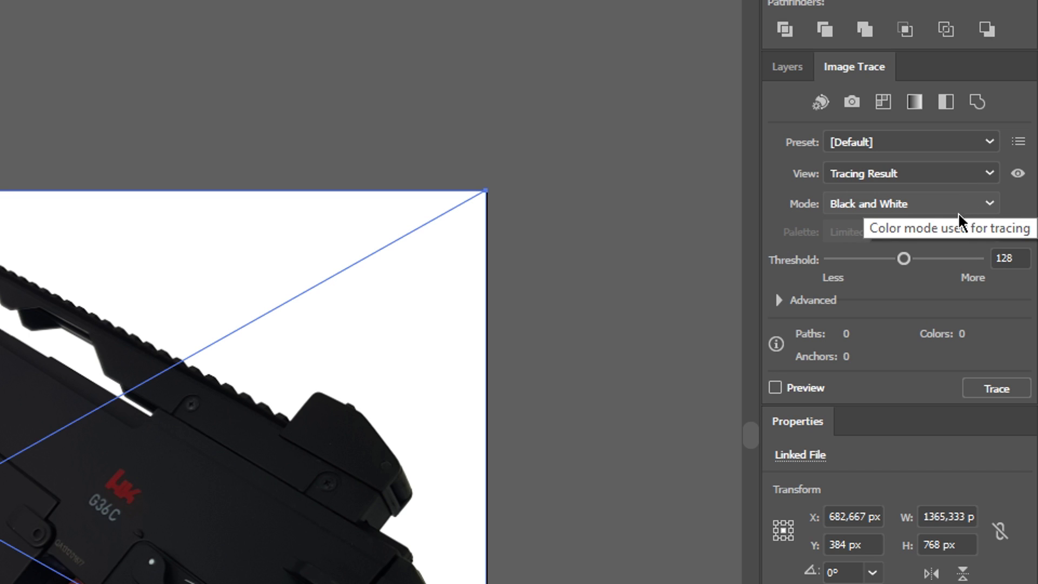
{"action": "left_click", "coordinate": [776, 388]}
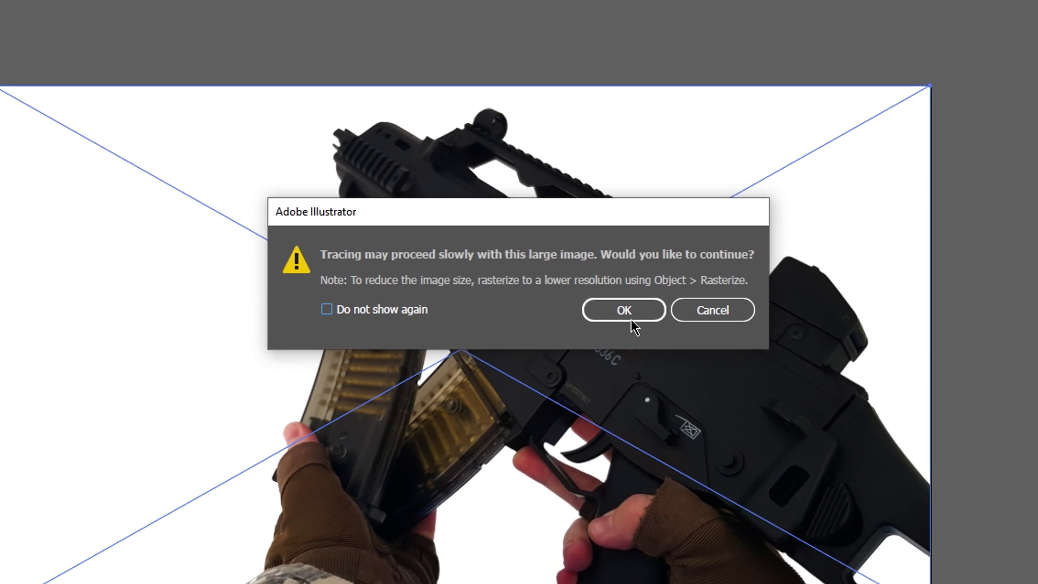
- Accept the slow-tracing warning, then test lower and higher thresholds, ending at 128
{"action": "left_click", "coordinate": [642, 309]}
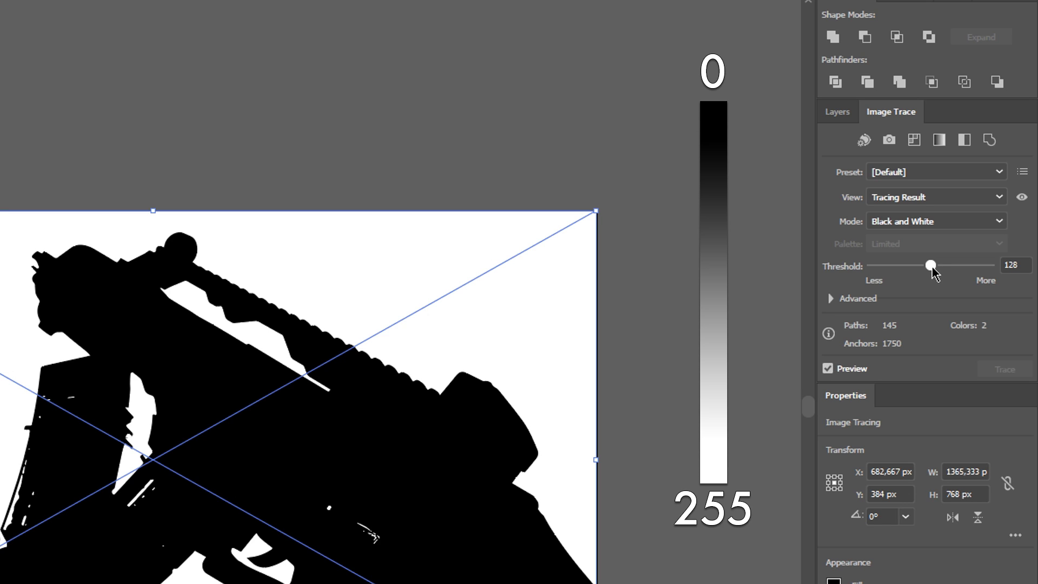
{"action": "left_click_drag", "start_coordinate": [930, 266], "coordinate": [891, 268]}
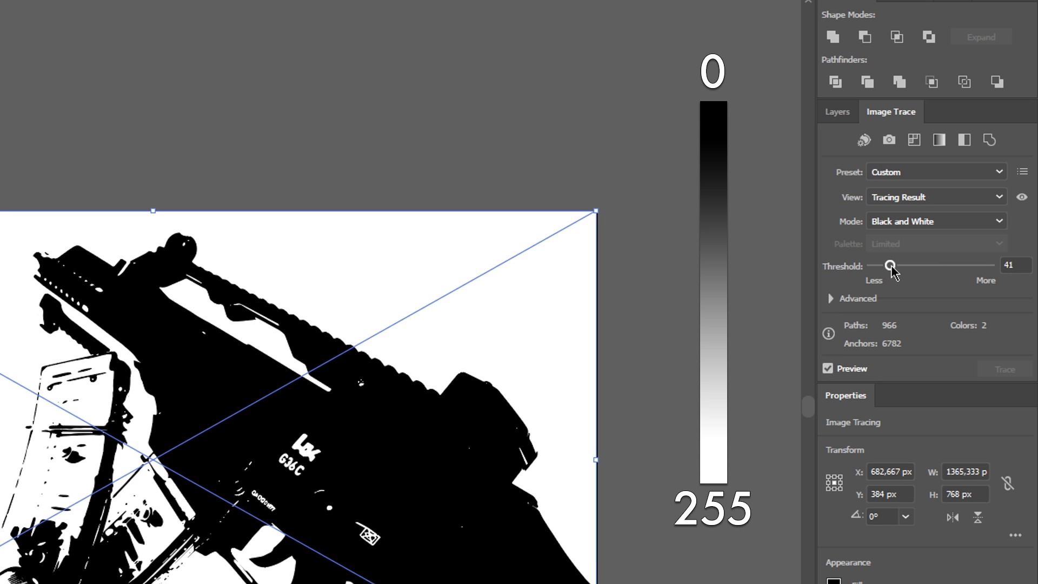
{"action": "left_click_drag", "start_coordinate": [891, 268], "coordinate": [971, 268]}
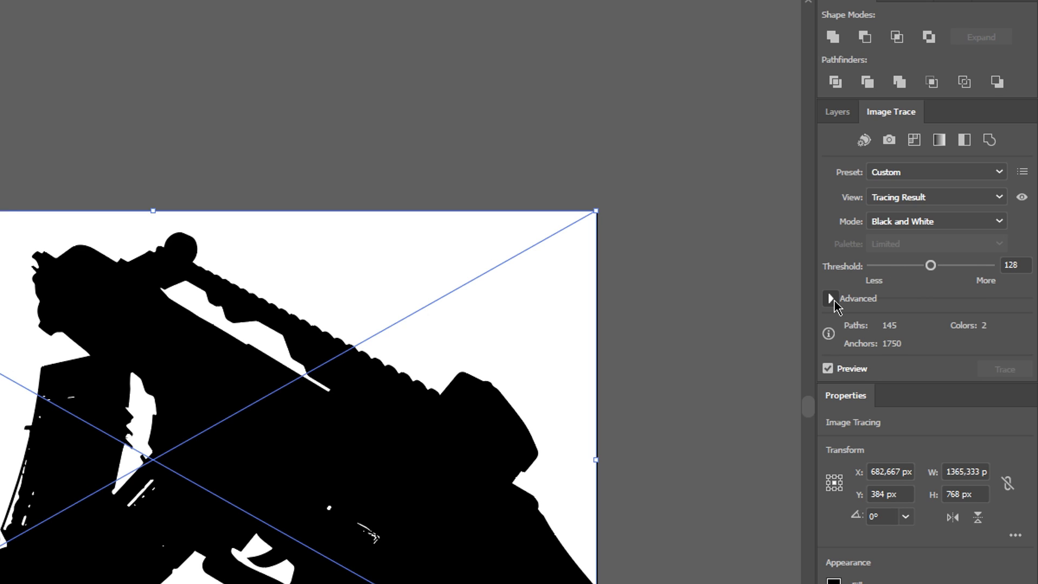
- Reveal the Advanced trace settings and compare loose and tight path fits, leaving Paths at 51%
{"action": "left_click", "coordinate": [830, 299]}
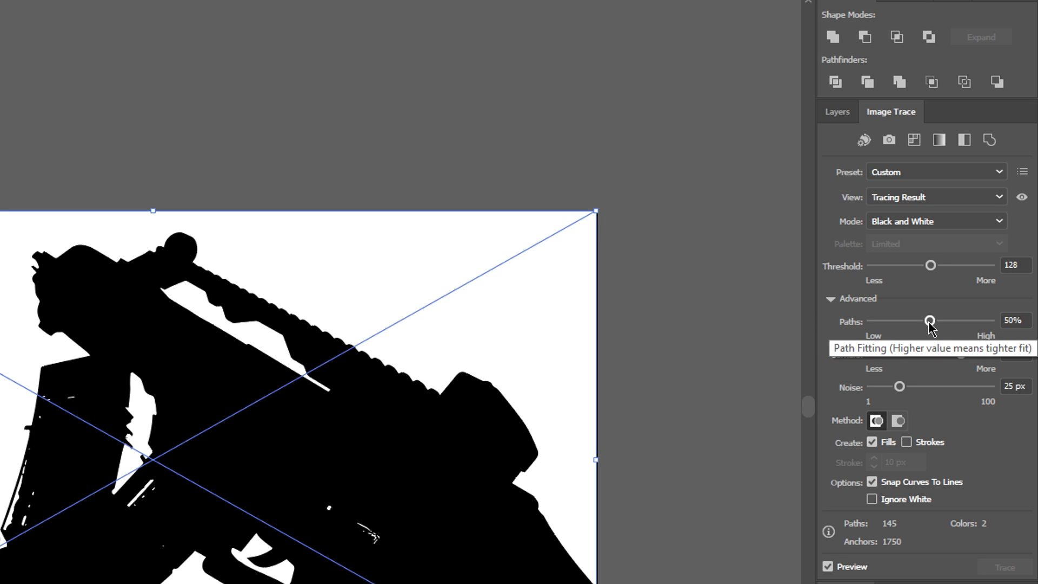
{"action": "left_click_drag", "start_coordinate": [930, 321], "coordinate": [883, 321]}
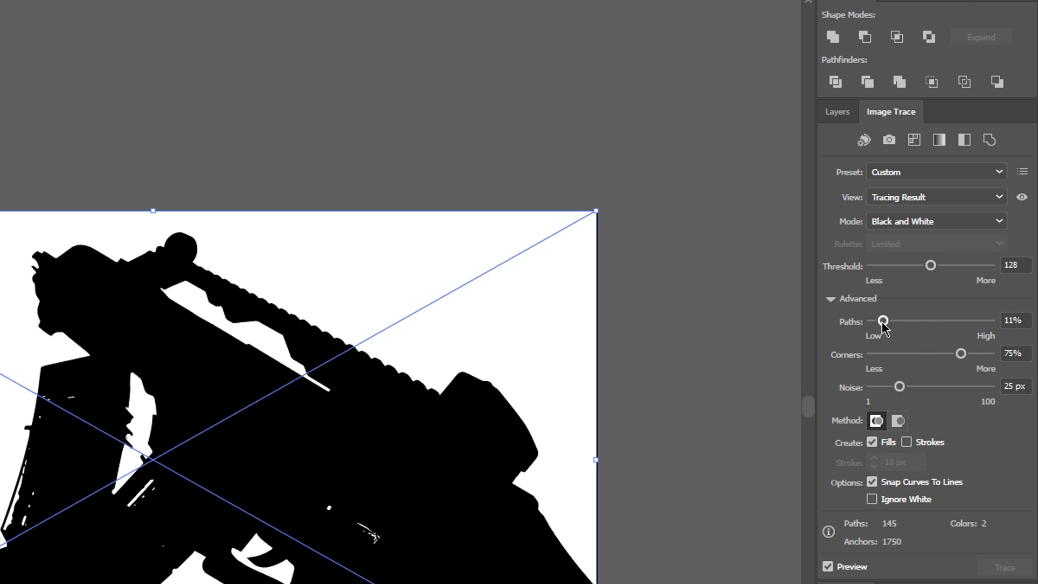
{"action": "mouse_move", "coordinate": [882, 322]}
{"action": "left_mouse_down"}
{"action": "mouse_move", "coordinate": [984, 324]}
{"action": "mouse_move", "coordinate": [877, 325]}
{"action": "left_mouse_up"}
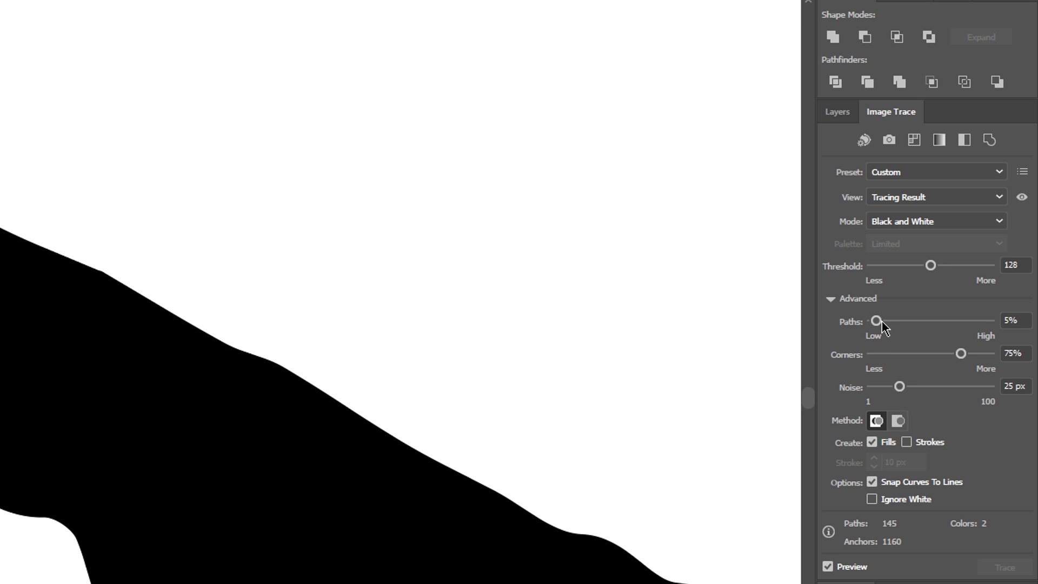
{"action": "left_click_drag", "start_coordinate": [877, 326], "coordinate": [1006, 330]}
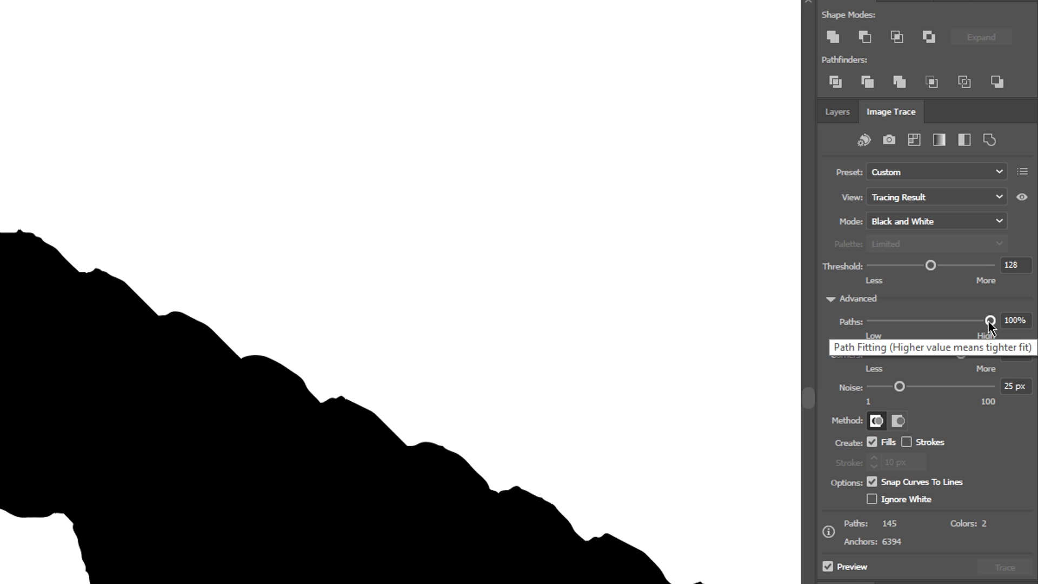
{"action": "left_click_drag", "start_coordinate": [990, 324], "coordinate": [930, 323]}
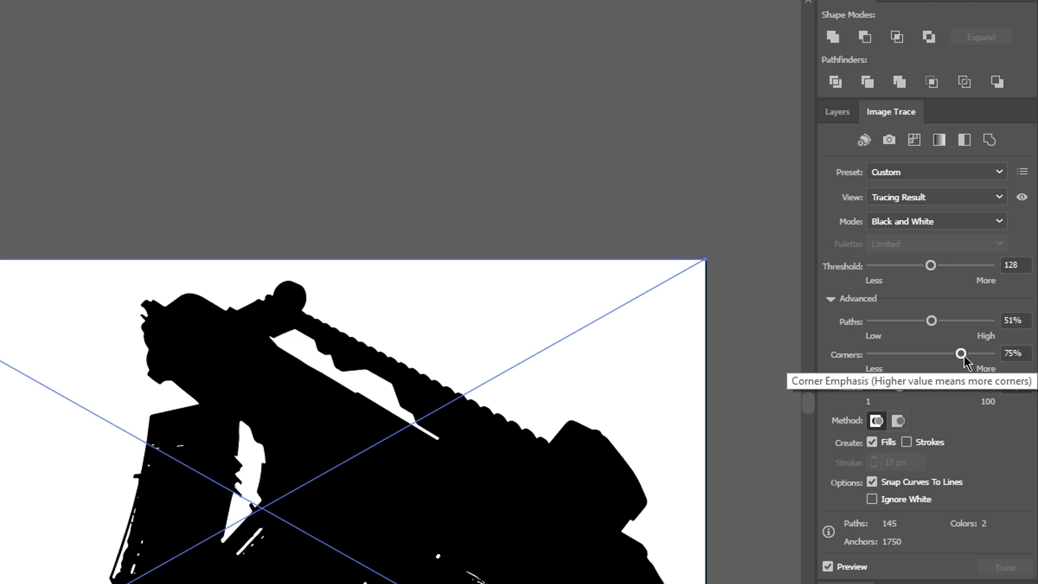
- Test lower and higher Corners and Noise values, ending at Corners 50% and Noise 50 px
{"action": "left_click_drag", "start_coordinate": [964, 355], "coordinate": [889, 357]}
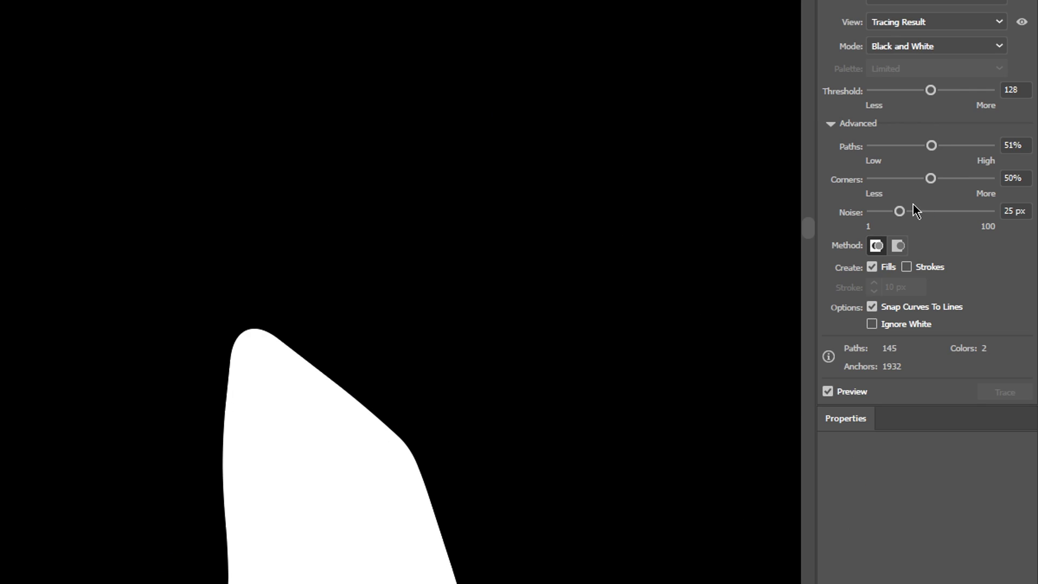
{"action": "left_click_drag", "start_coordinate": [928, 353], "coordinate": [878, 359]}
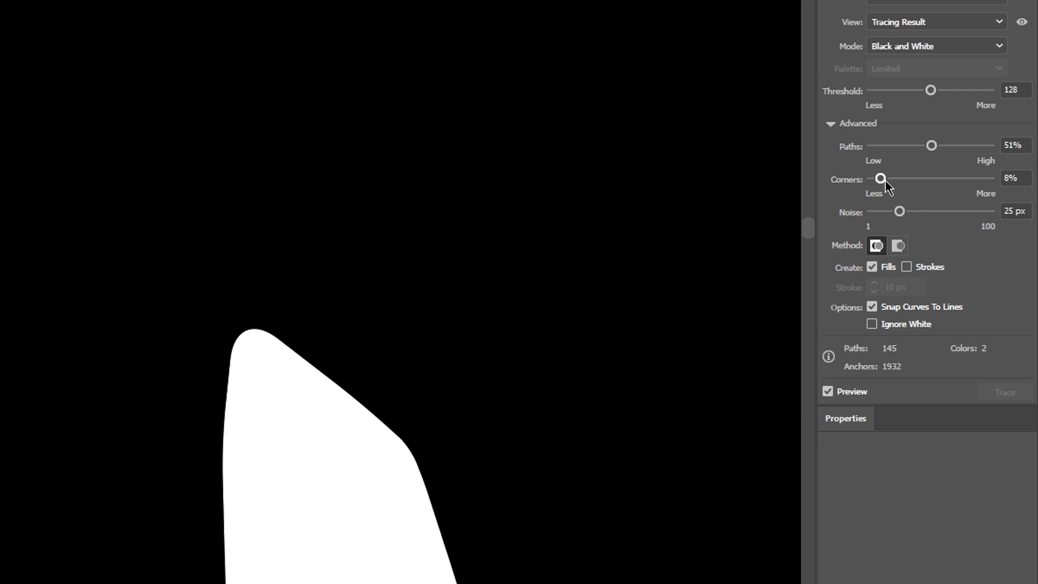
{"action": "left_click_drag", "start_coordinate": [882, 181], "coordinate": [994, 181]}
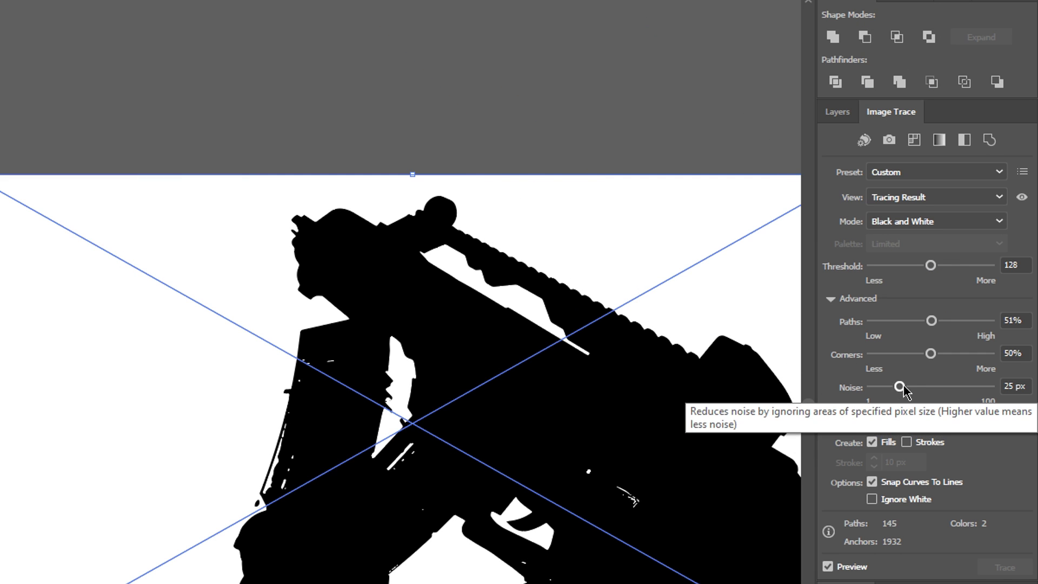
{"action": "left_click_drag", "start_coordinate": [899, 386], "coordinate": [868, 386]}
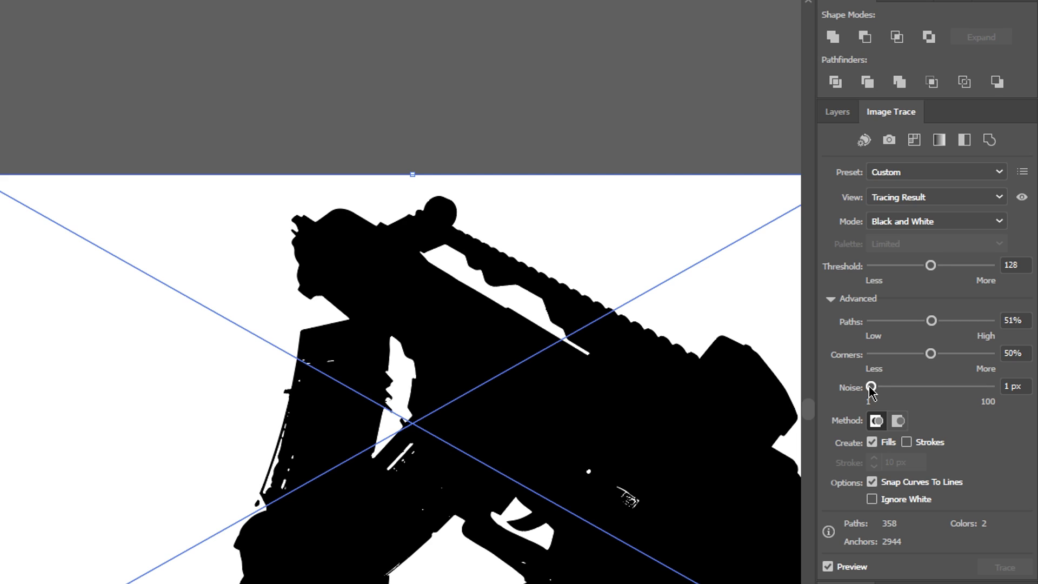
{"action": "mouse_move", "coordinate": [869, 386]}
{"action": "left_mouse_down"}
{"action": "mouse_move", "coordinate": [1001, 398]}
{"action": "mouse_move", "coordinate": [929, 397]}
{"action": "left_mouse_up"}
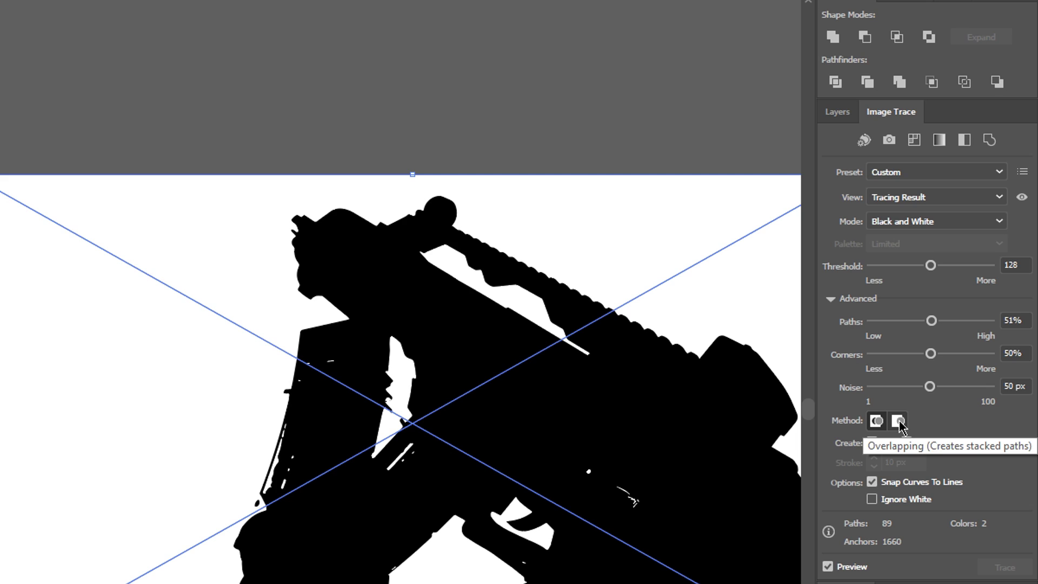
- Compare overlapping versus abutting paths and strokes versus fills, keeping abutting and fills only
{"action": "left_click", "coordinate": [898, 421]}
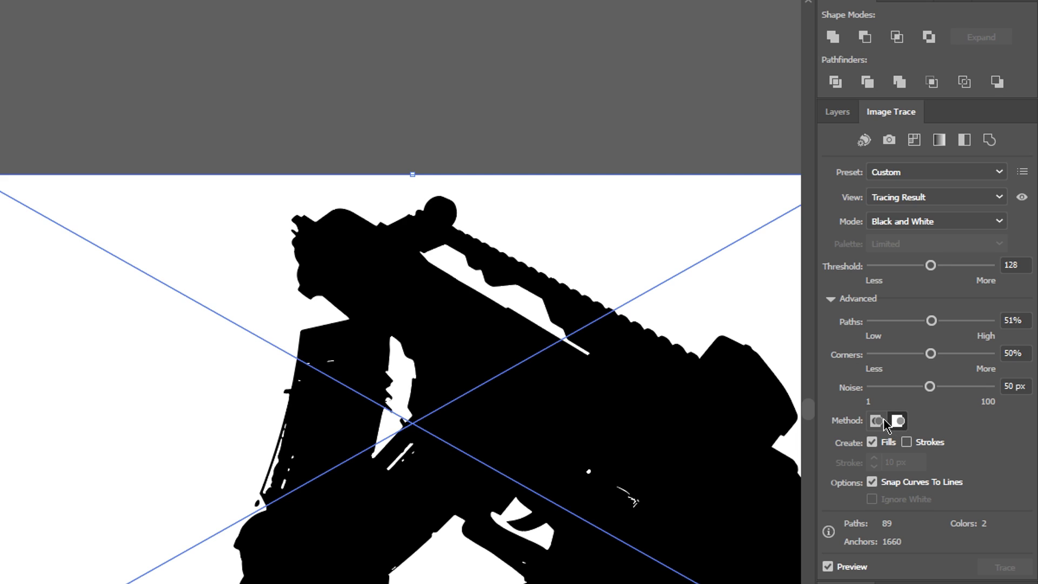
{"action": "left_click", "coordinate": [881, 420]}
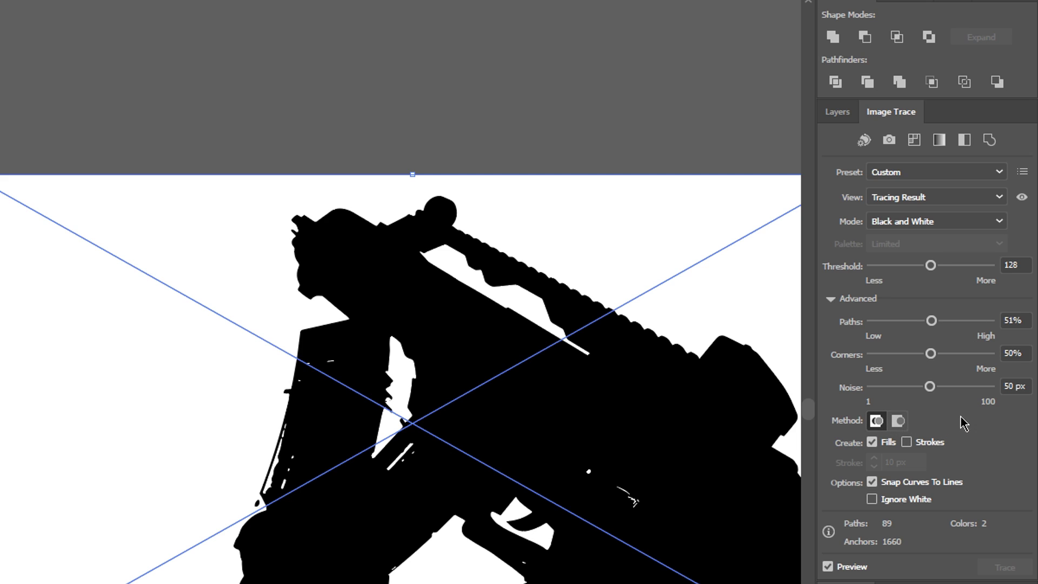
{"action": "left_click", "coordinate": [907, 442]}
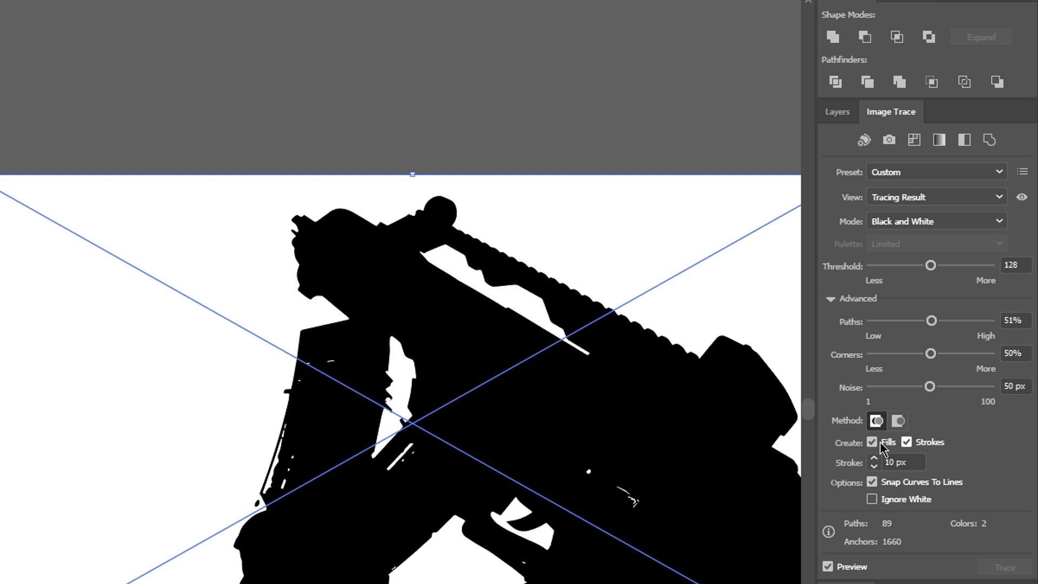
{"action": "left_click", "coordinate": [872, 442]}
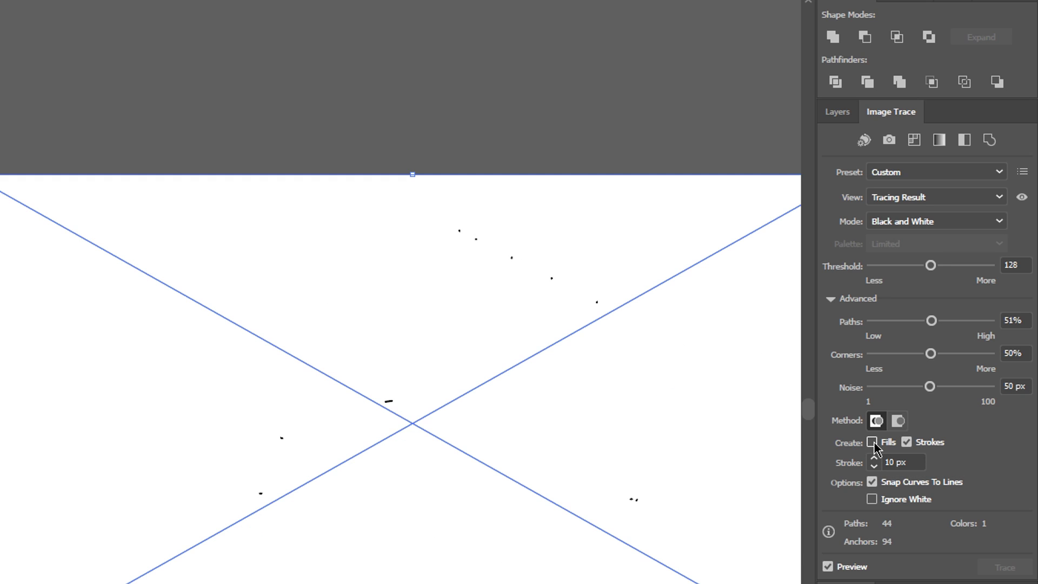
{"action": "left_click", "coordinate": [873, 443]}
{"action": "left_click", "coordinate": [906, 442]}
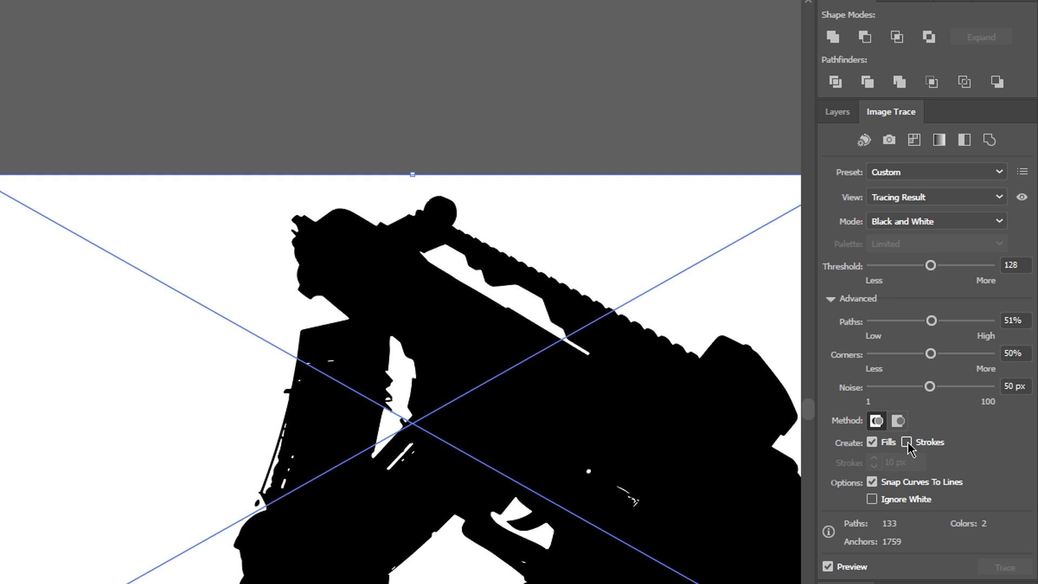
- Keep Snap Curves To Lines on and enable Ignore White after comparing both
{"action": "left_click", "coordinate": [932, 485]}
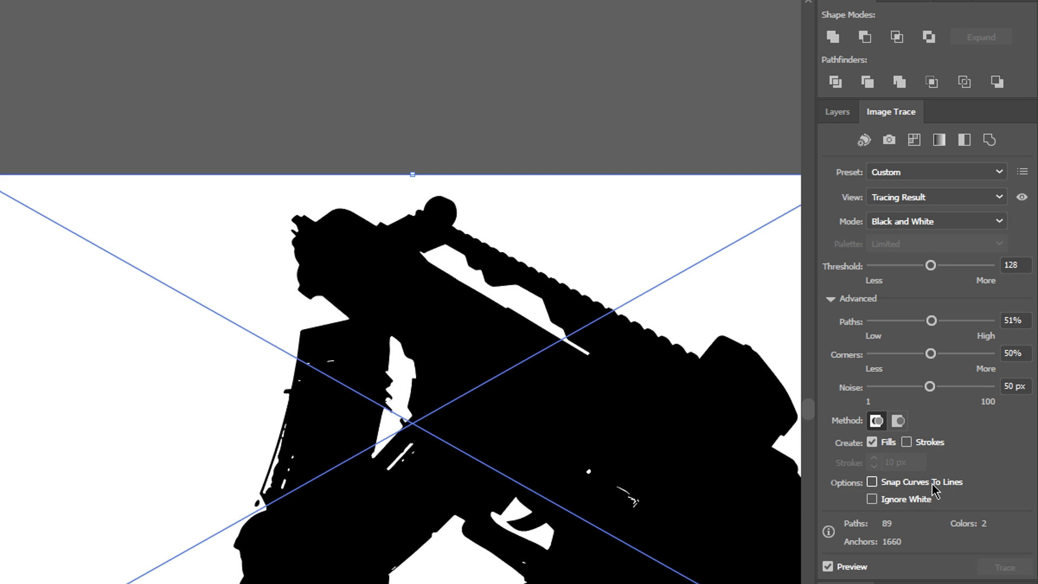
{"action": "left_click", "coordinate": [932, 485]}
{"action": "left_click", "coordinate": [899, 503]}
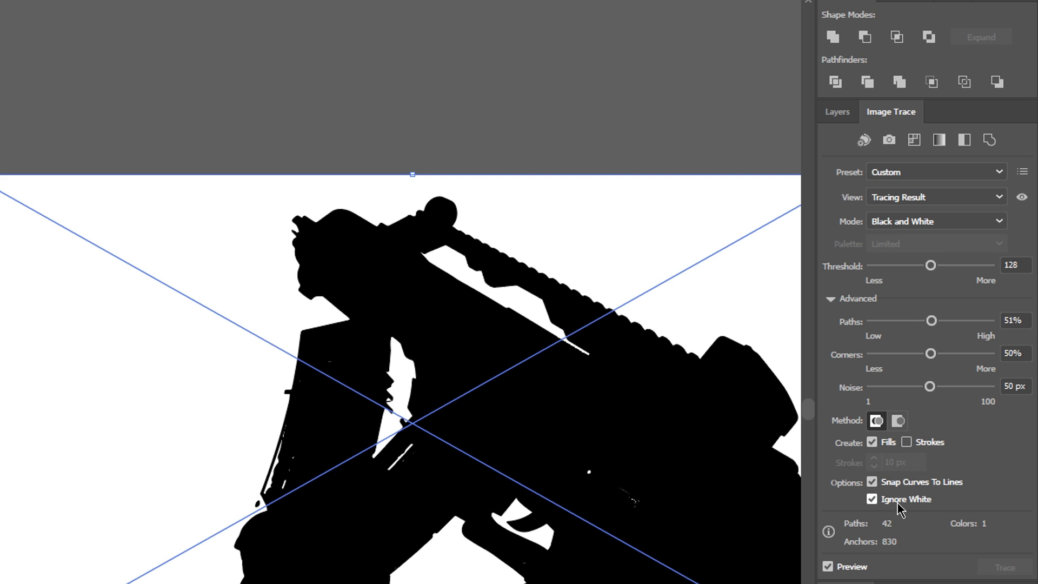
{"action": "left_click", "coordinate": [898, 503]}
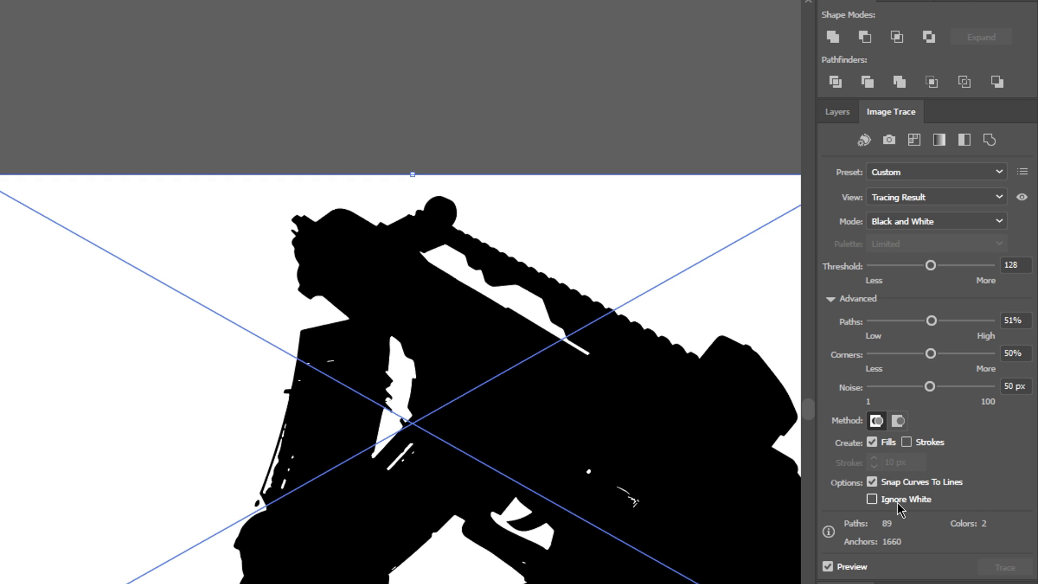
{"action": "left_click", "coordinate": [899, 503]}
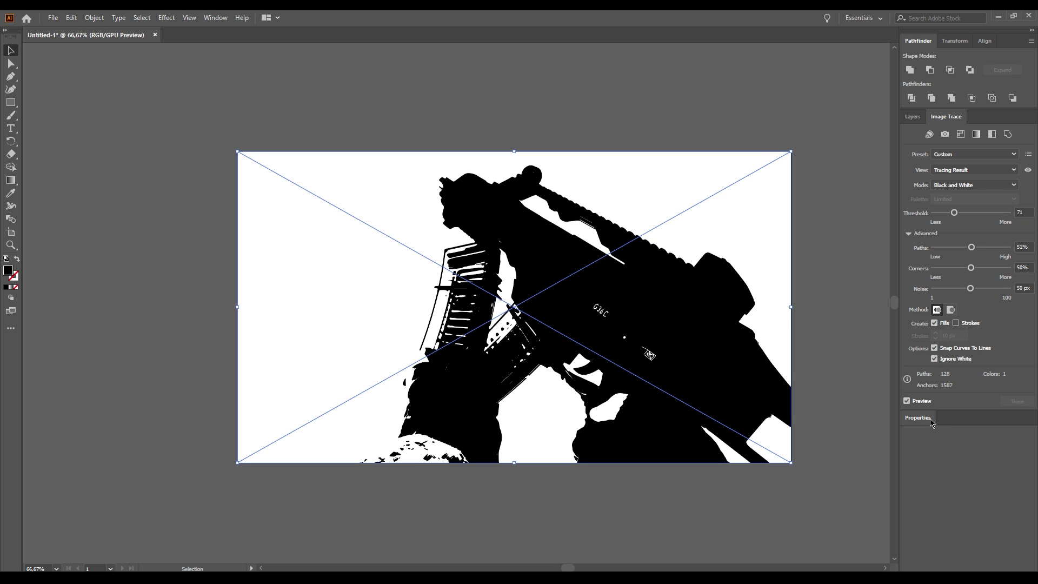
- Expand the rifle trace into vector paths, deselect, and check it briefly in Outline view
{"action": "left_click", "coordinate": [930, 422]}
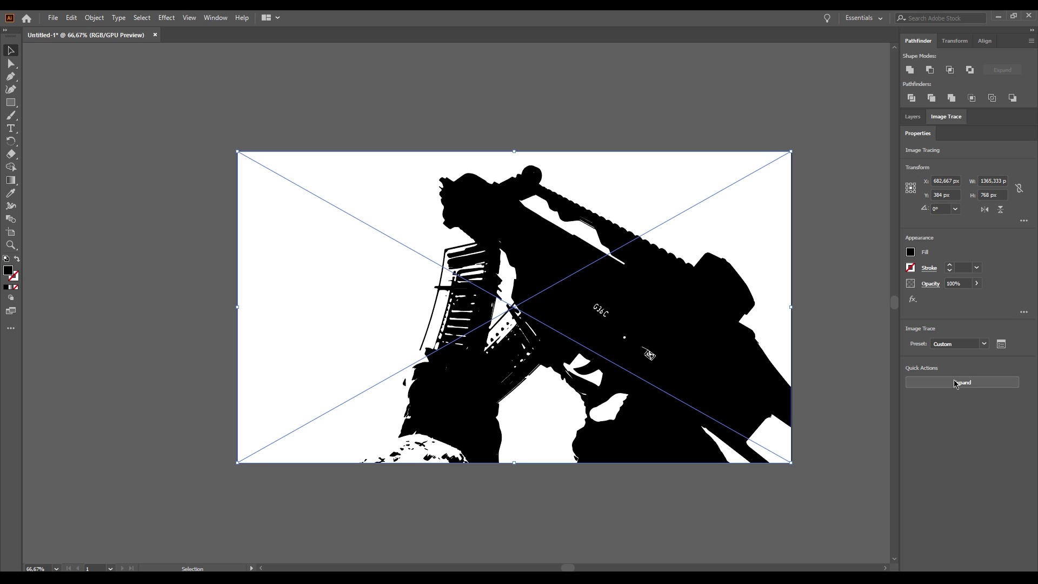
{"action": "left_click", "coordinate": [955, 383]}
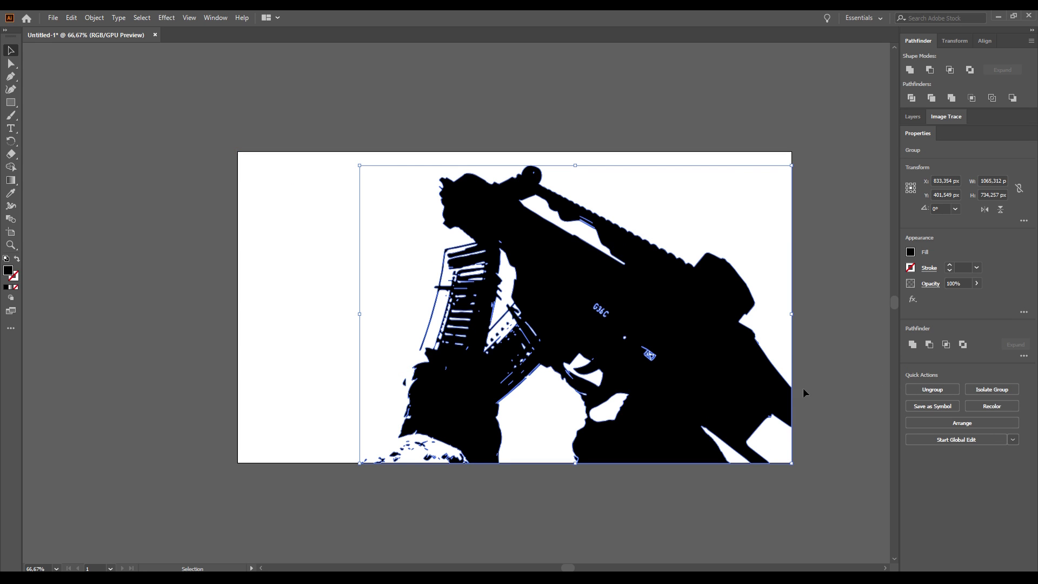
{"action": "left_click", "coordinate": [862, 354]}
{"action": "key", "text": "ctrl+y"}
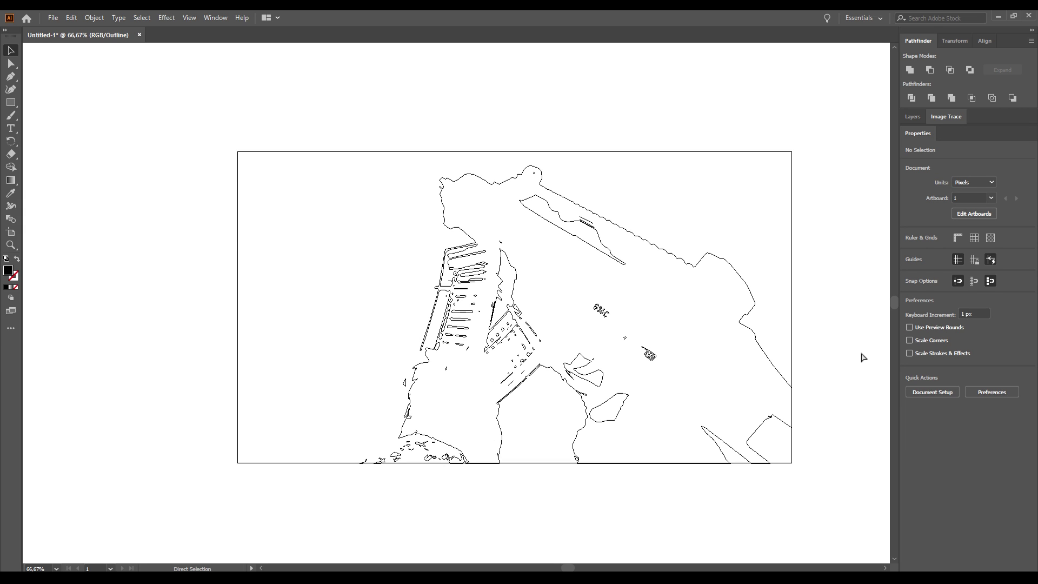
{"action": "key", "text": "ctrl+y"}
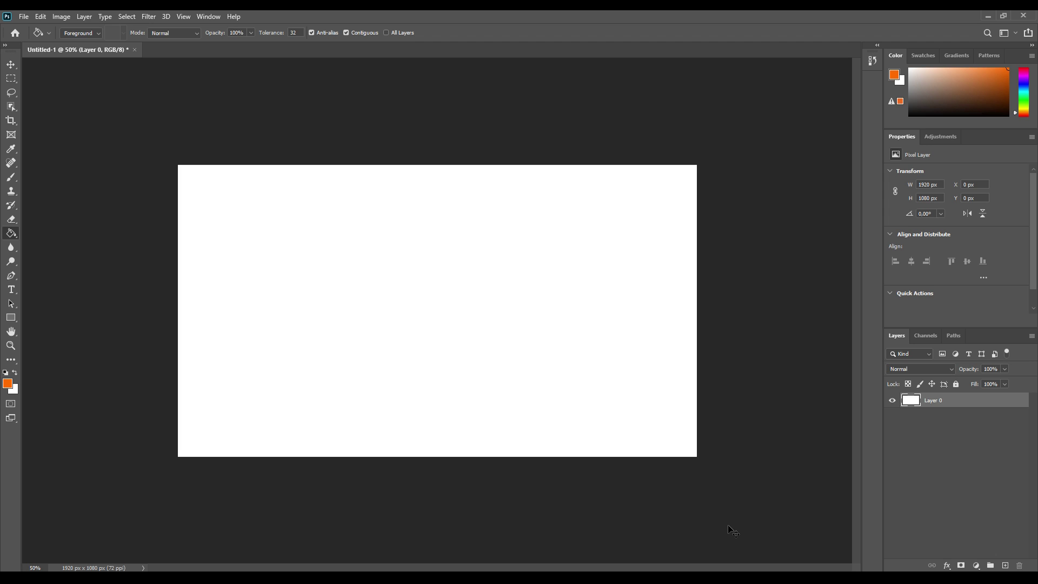
- Paste the trace with Ctrl+V as a Smart Object, unchecking Add to my current library
{"action": "key", "text": "ctrl+v"}
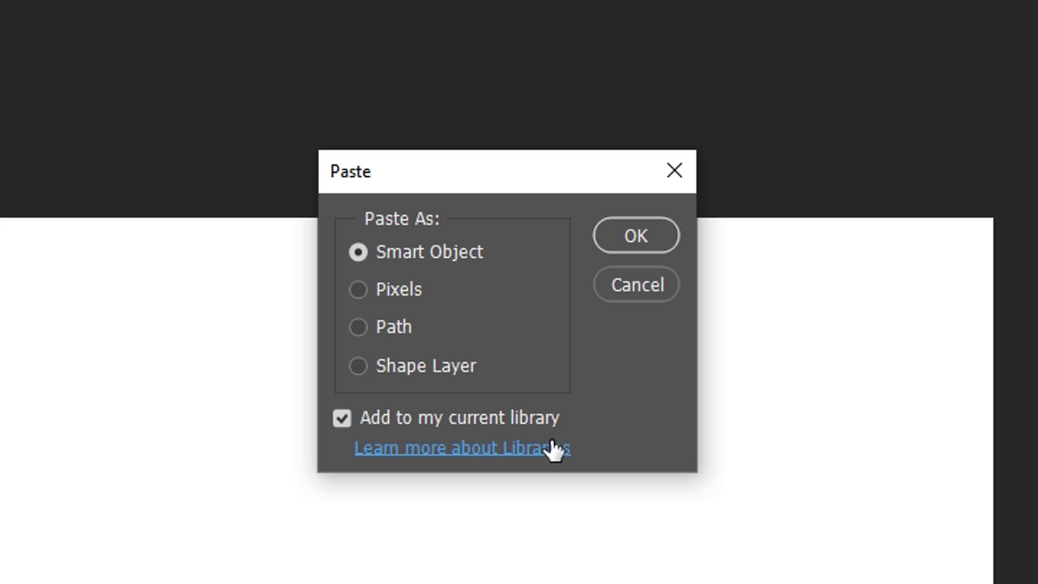
{"action": "left_click", "coordinate": [504, 419]}
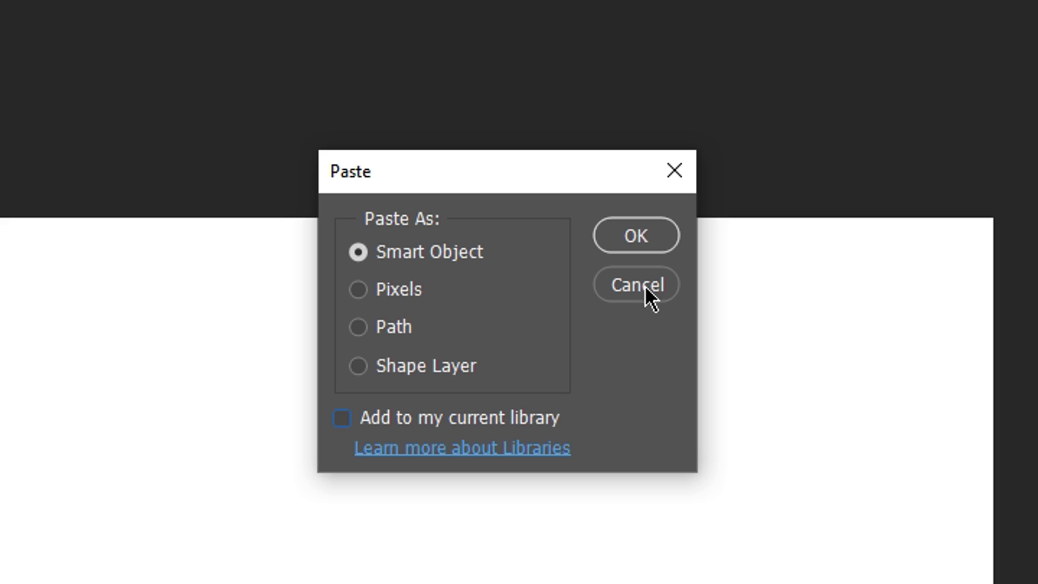
{"action": "left_click", "coordinate": [637, 235]}
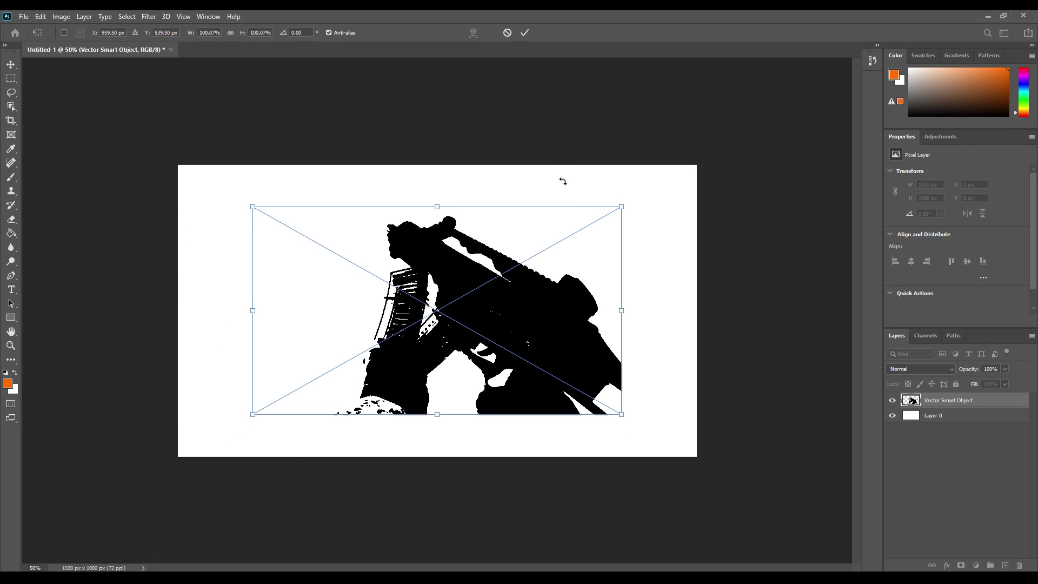
- Scale the smart object to 140.56% to fill the canvas, commit, and delete the orange fill layer
{"action": "left_click_drag", "start_coordinate": [252, 206], "coordinate": [178, 165]}
{"action": "left_click_drag", "start_coordinate": [621, 414], "coordinate": [696, 458]}
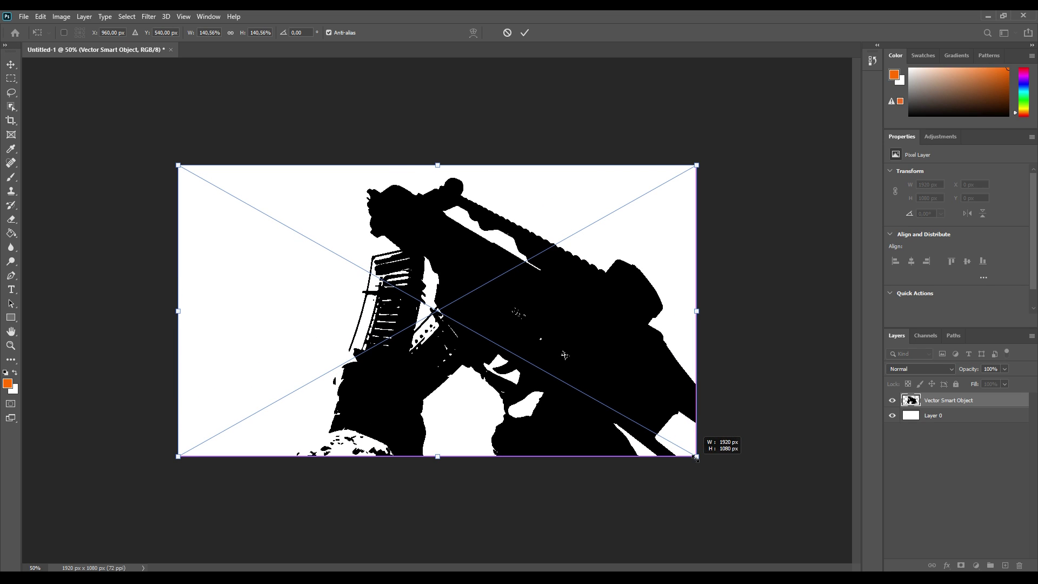
{"action": "left_click", "coordinate": [524, 33]}
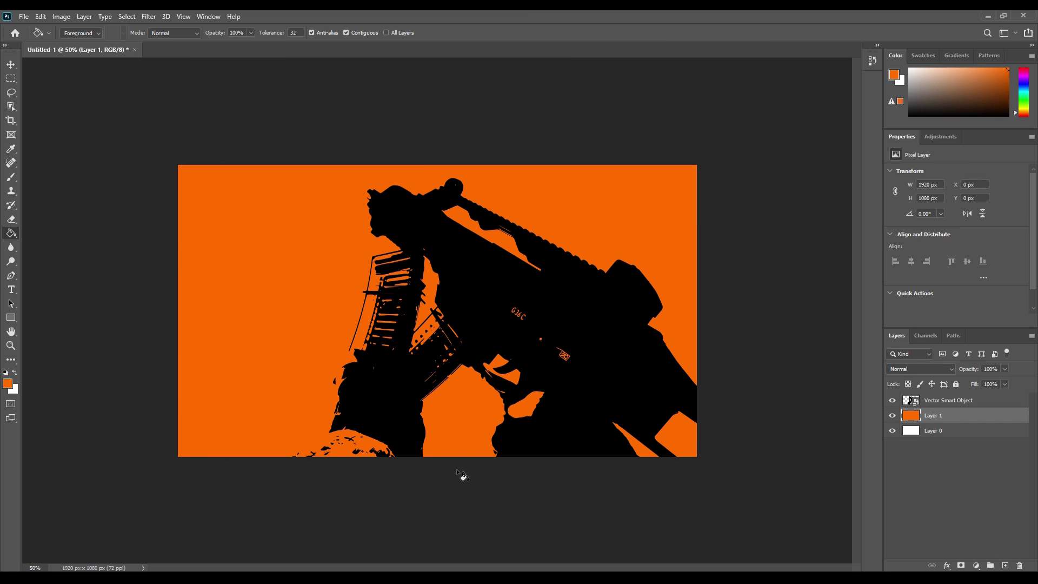
{"action": "key", "text": "Delete"}
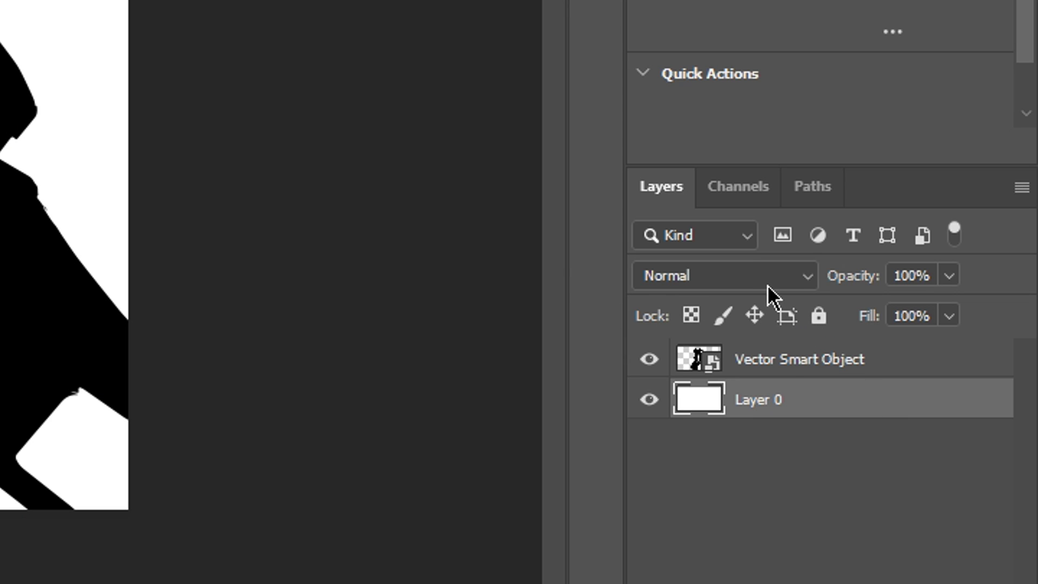
{"action": "double_click", "coordinate": [933, 370]}
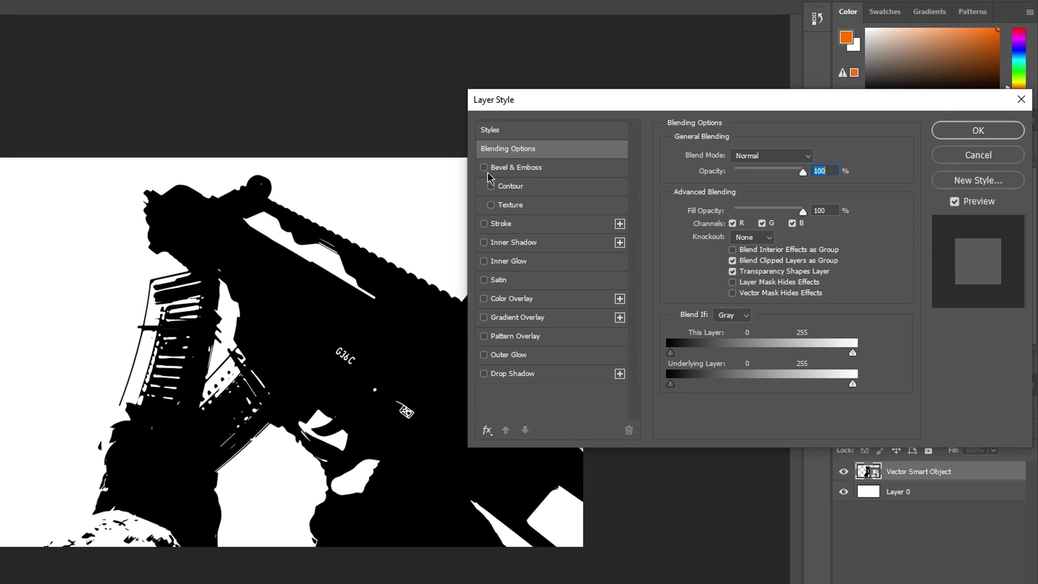
{"action": "left_click", "coordinate": [483, 223]}
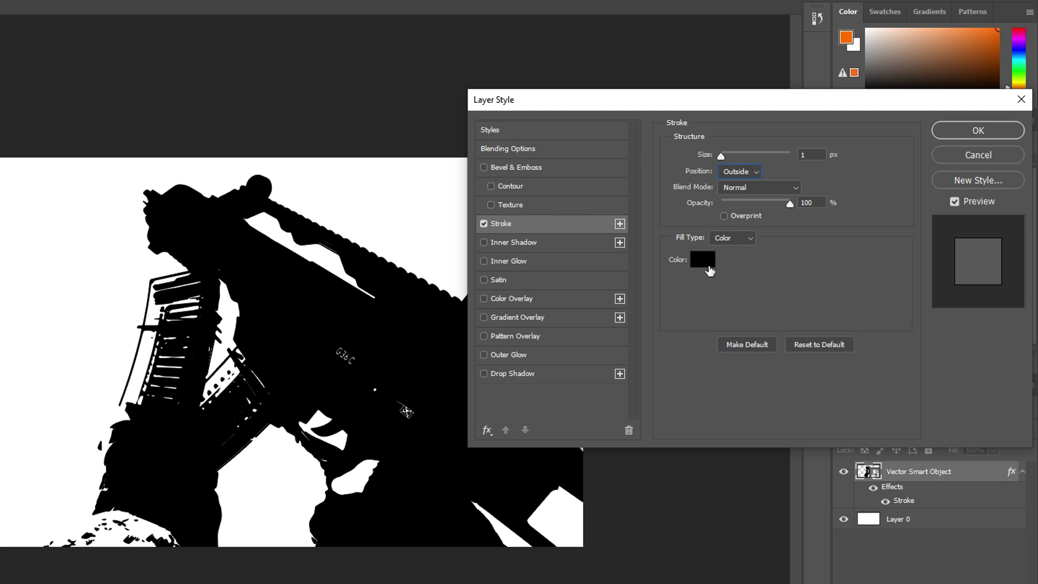
{"action": "left_click", "coordinate": [816, 345]}
{"action": "mouse_move", "coordinate": [721, 155]}
{"action": "left_mouse_down"}
{"action": "mouse_move", "coordinate": [768, 155]}
{"action": "mouse_move", "coordinate": [724, 156]}
{"action": "left_mouse_up"}
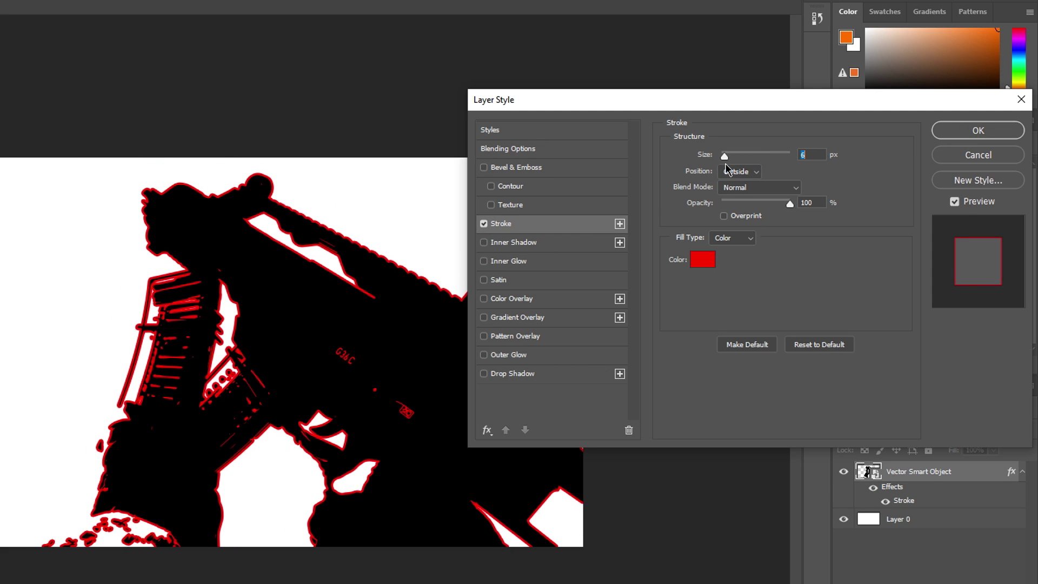
{"action": "left_click", "coordinate": [484, 224]}
{"action": "left_click", "coordinate": [518, 300]}
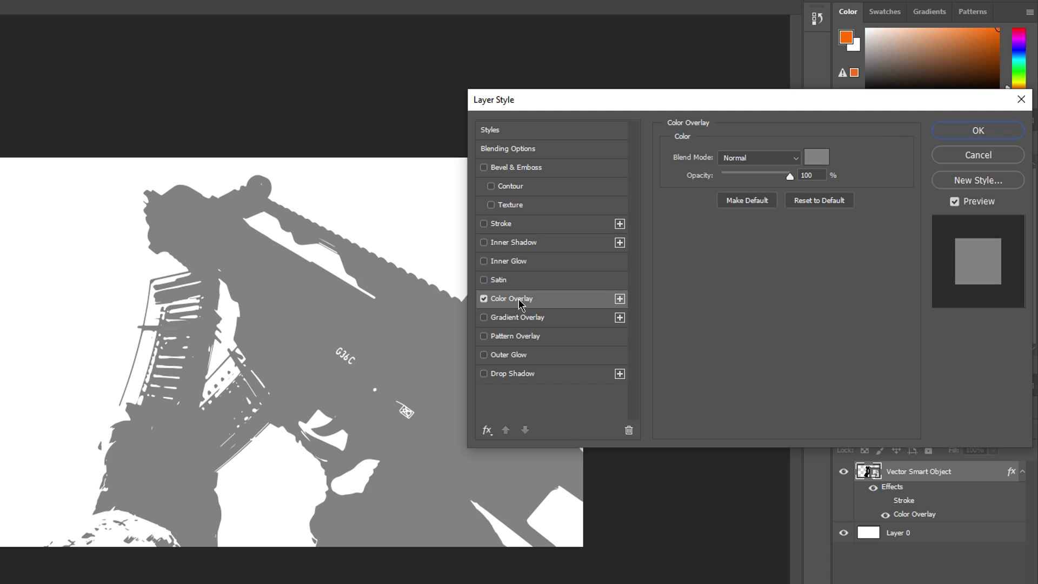
{"action": "left_click", "coordinate": [816, 162]}
{"action": "left_click", "coordinate": [743, 188]}
{"action": "left_click_drag", "start_coordinate": [777, 243], "coordinate": [779, 180]}
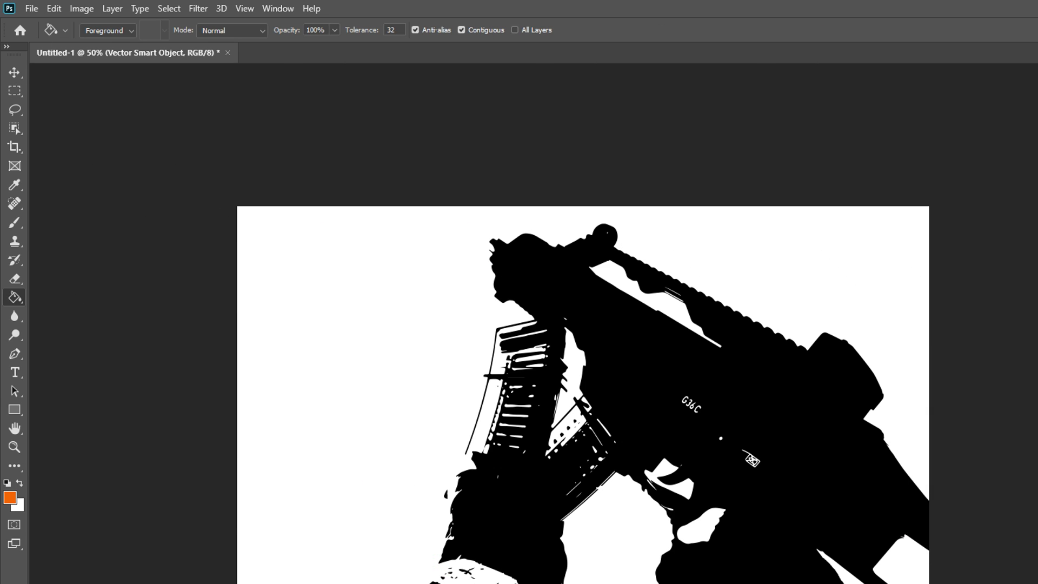
- Open File > Export to reveal the export options, including Quick Export as PNG
{"action": "left_click", "coordinate": [34, 11]}
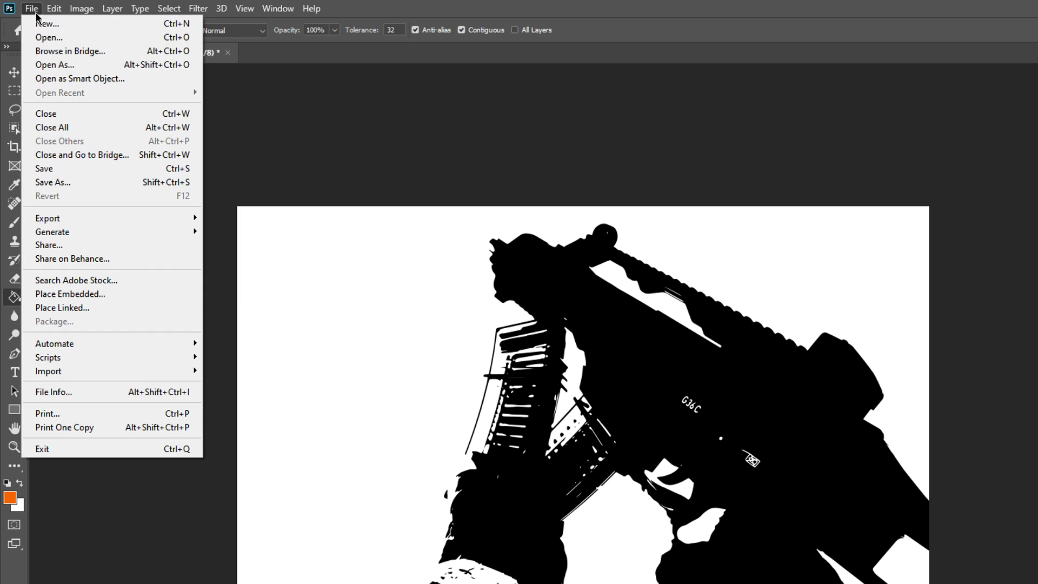
{"action": "mouse_move", "coordinate": [193, 219]}
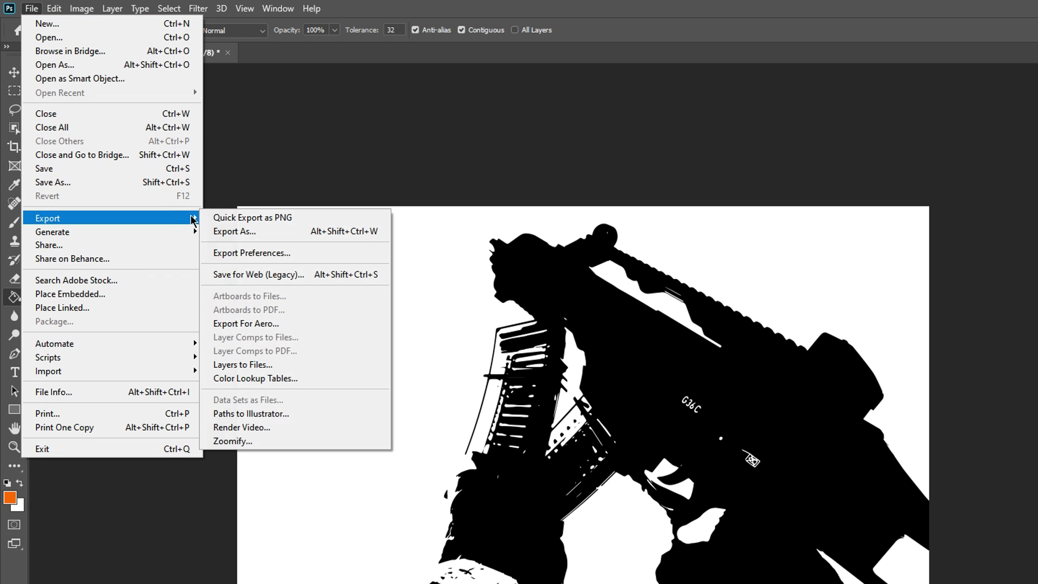